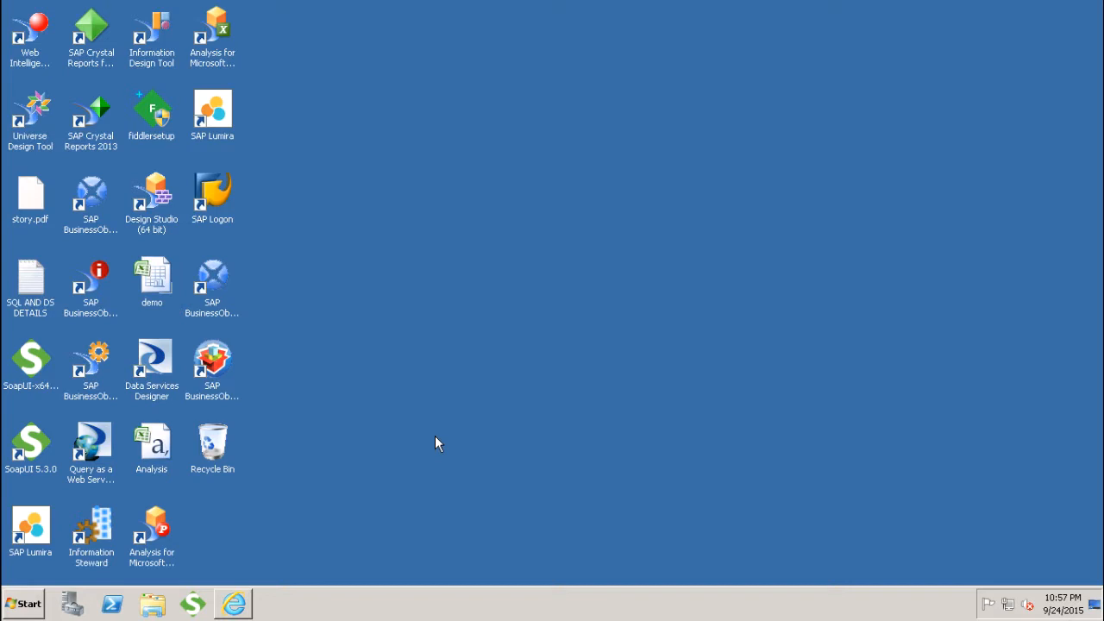
Launch Query Designer from the Start menu, allow it to run, and choose the bo system to log on to
{"action": "left_click", "coordinate": [14, 607]}
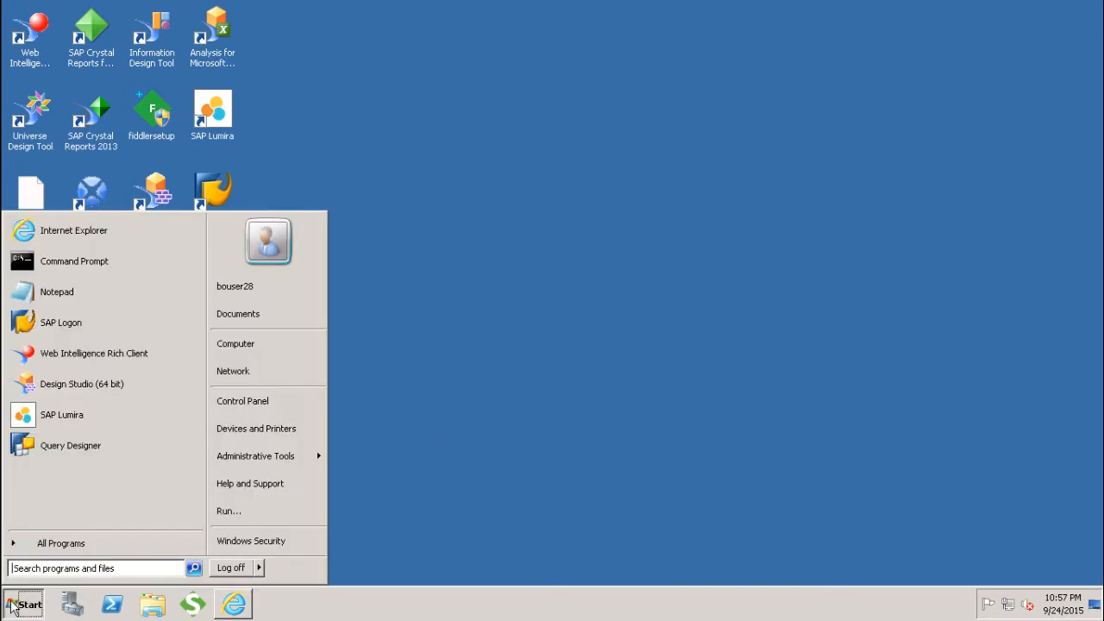
{"action": "left_click", "coordinate": [57, 446]}
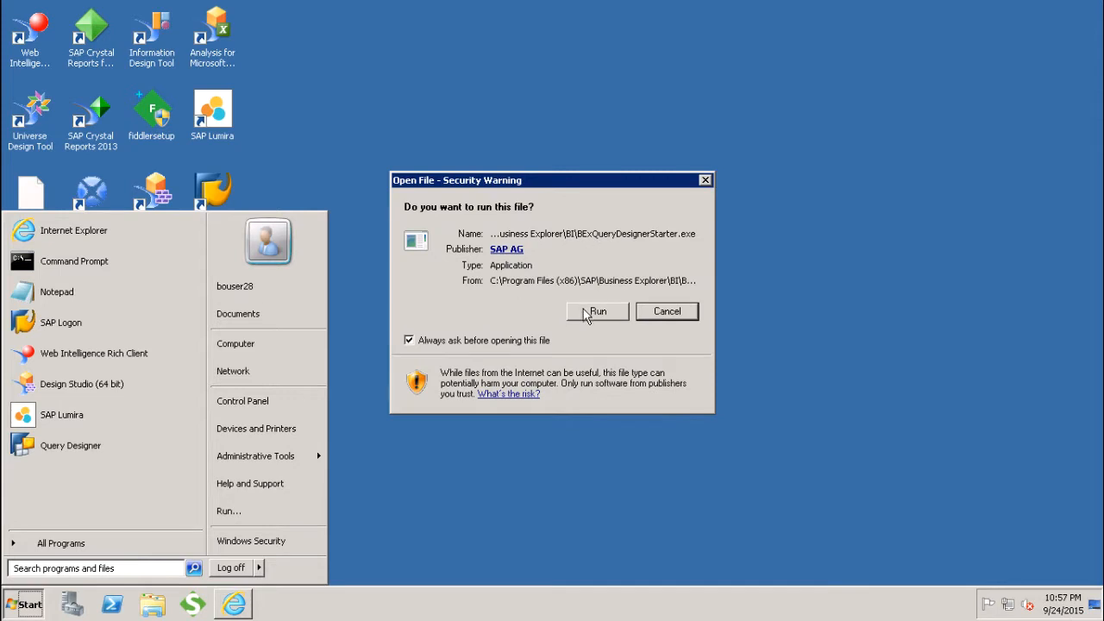
{"action": "left_click", "coordinate": [595, 312]}
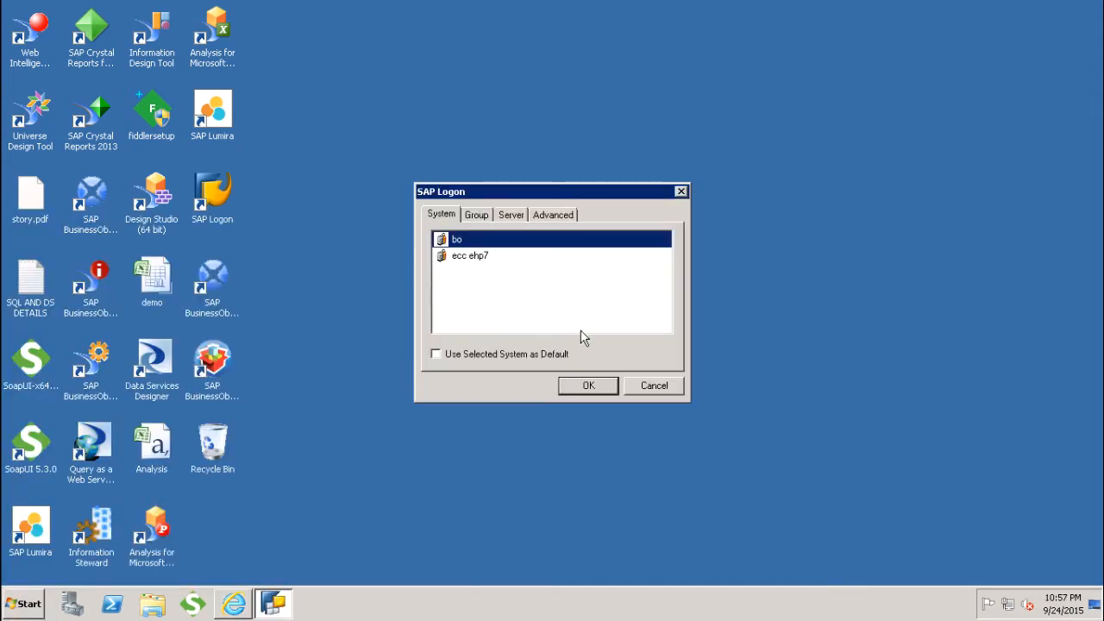
{"action": "left_click", "coordinate": [594, 384]}
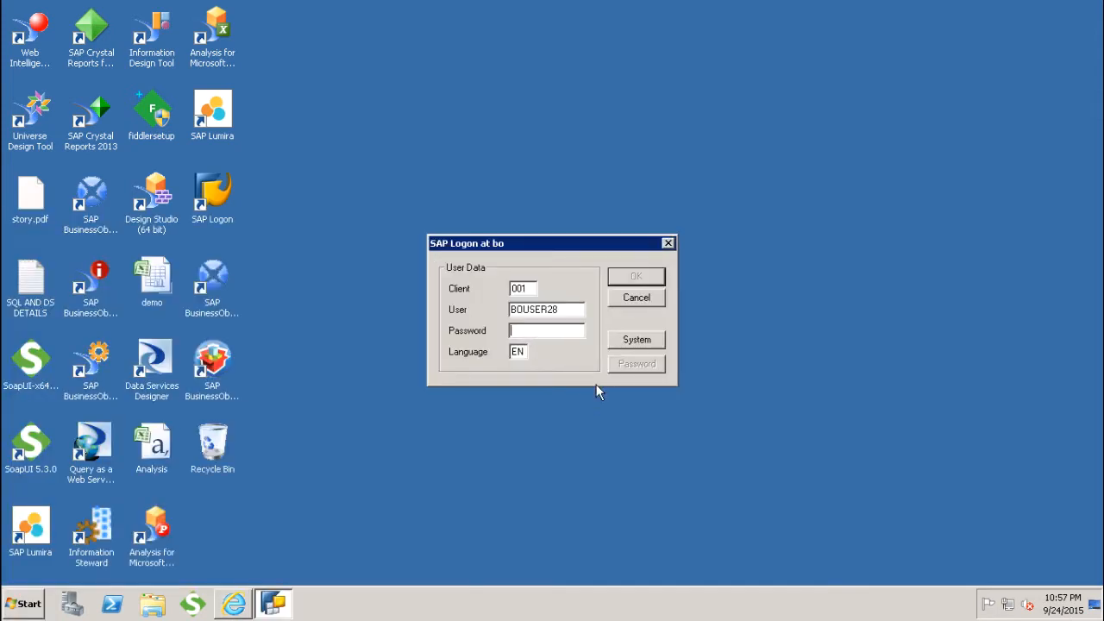
Enter the account password in the SAP logon dialog and log on
{"action": "type", "text": "*"}
{"action": "key", "text": "BackSpace"}
{"action": "type", "text": "******"}
{"action": "key", "text": "Return"}
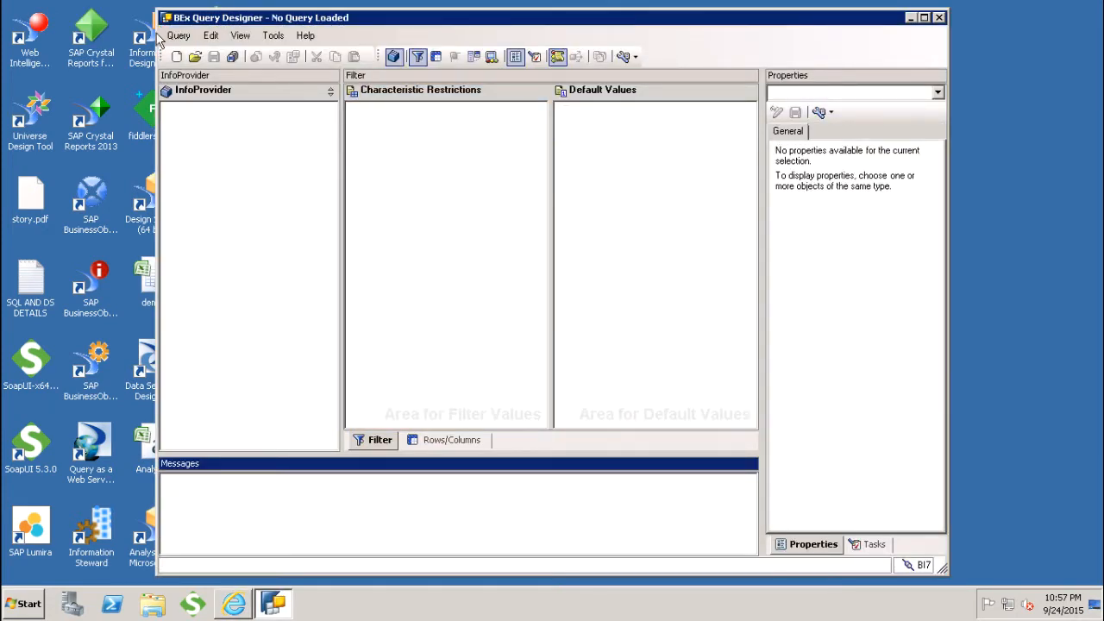
Open the query Inventory Valuation: Top 10 Price Changes Last Period from History and show its Extended properties
{"action": "left_click", "coordinate": [196, 57]}
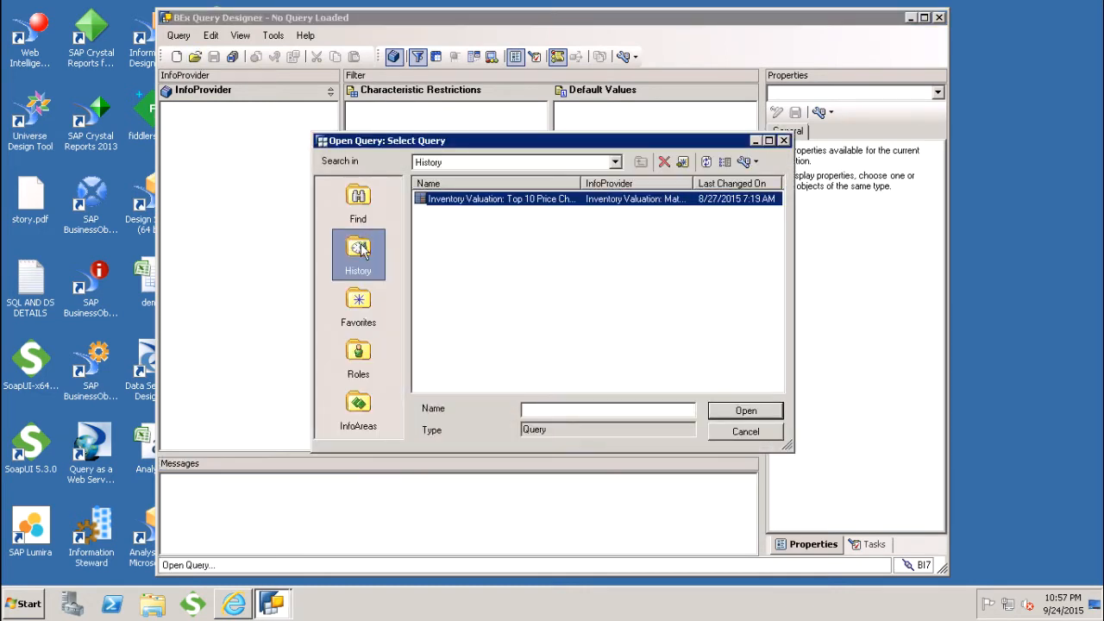
{"action": "left_click", "coordinate": [369, 410]}
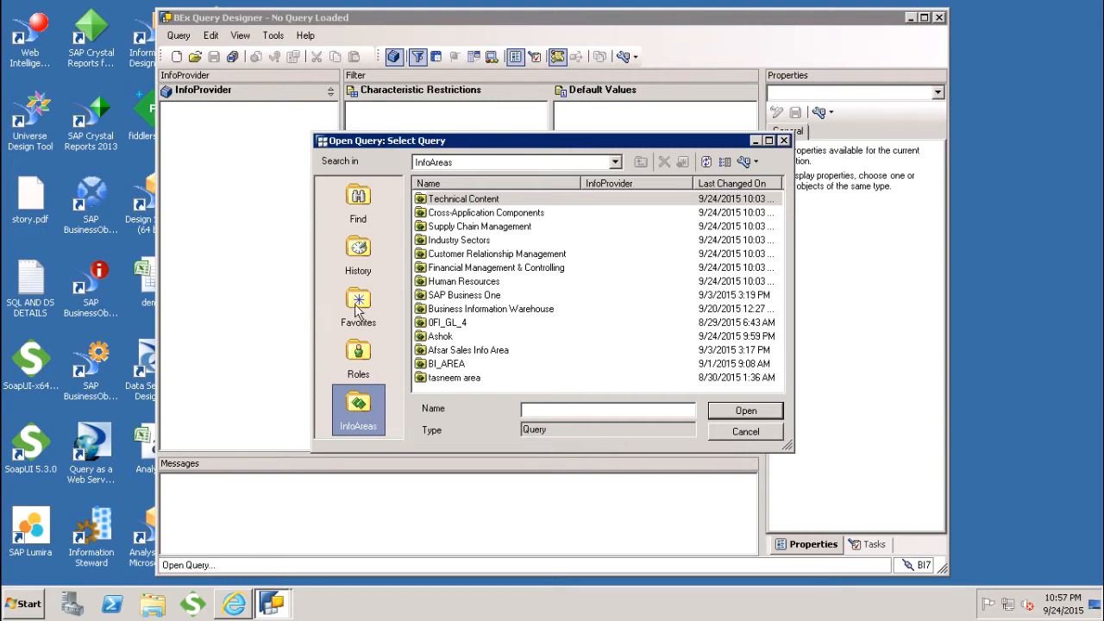
{"action": "left_click", "coordinate": [359, 259]}
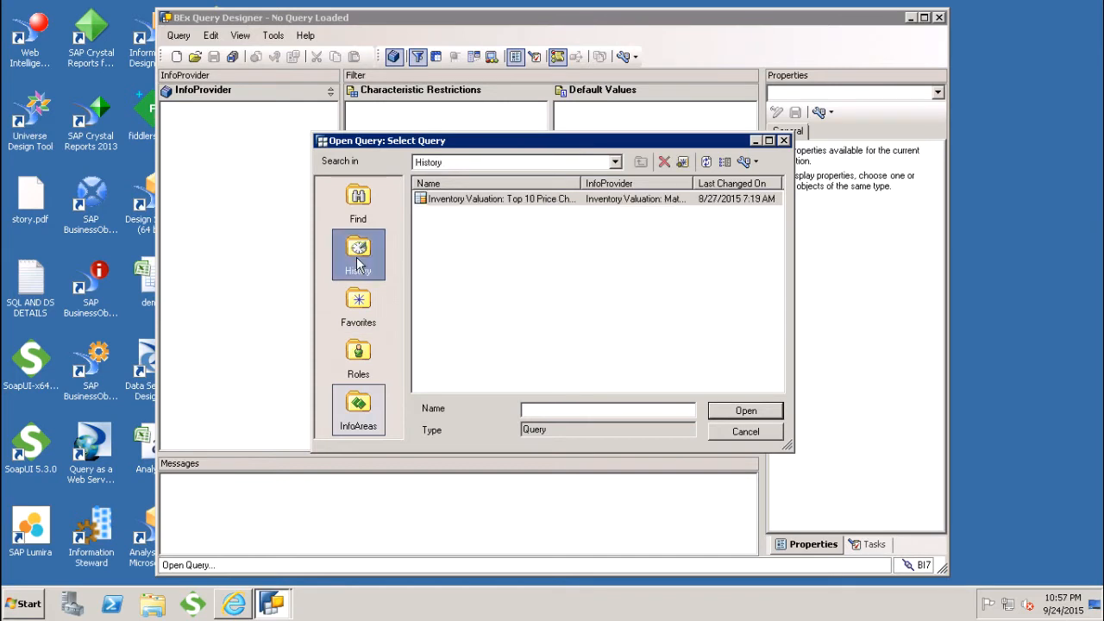
{"action": "left_click", "coordinate": [464, 207]}
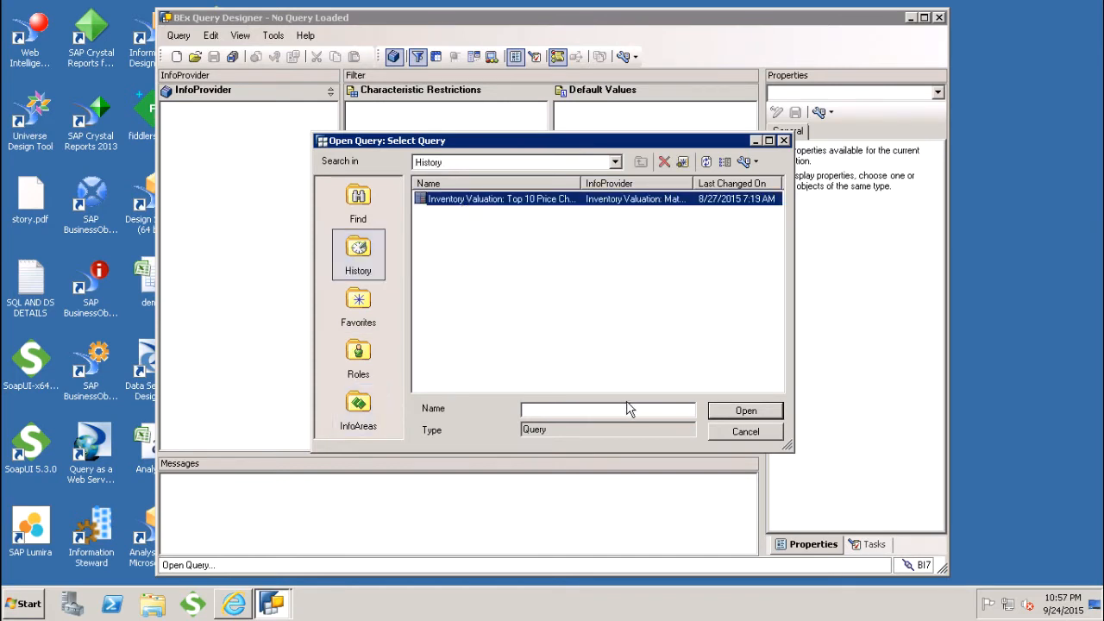
{"action": "left_click", "coordinate": [738, 416]}
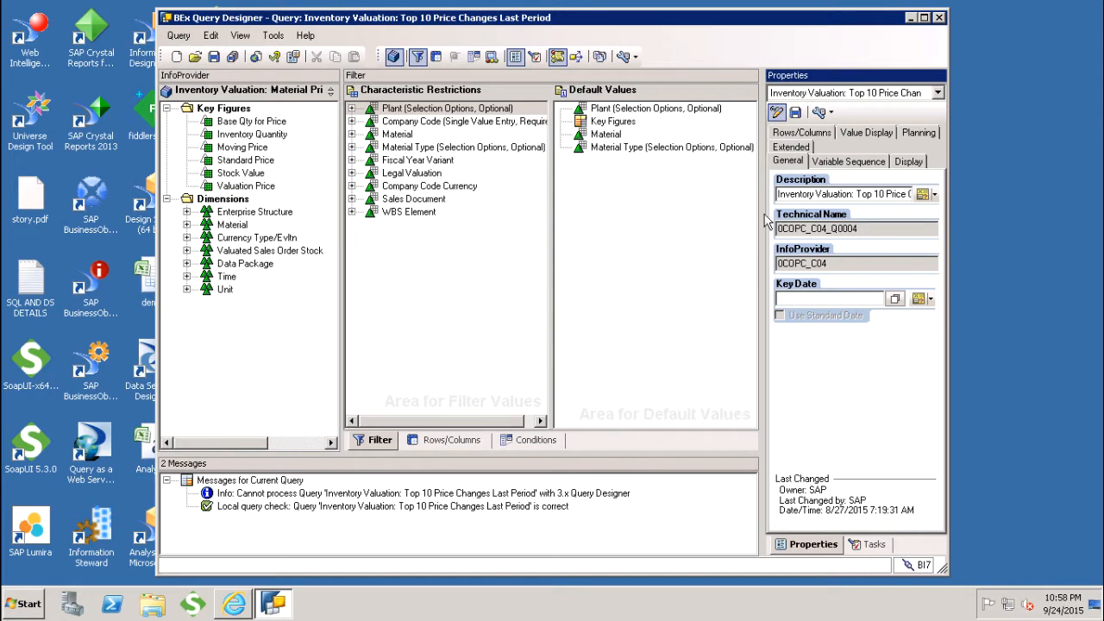
{"action": "left_click", "coordinate": [782, 150]}
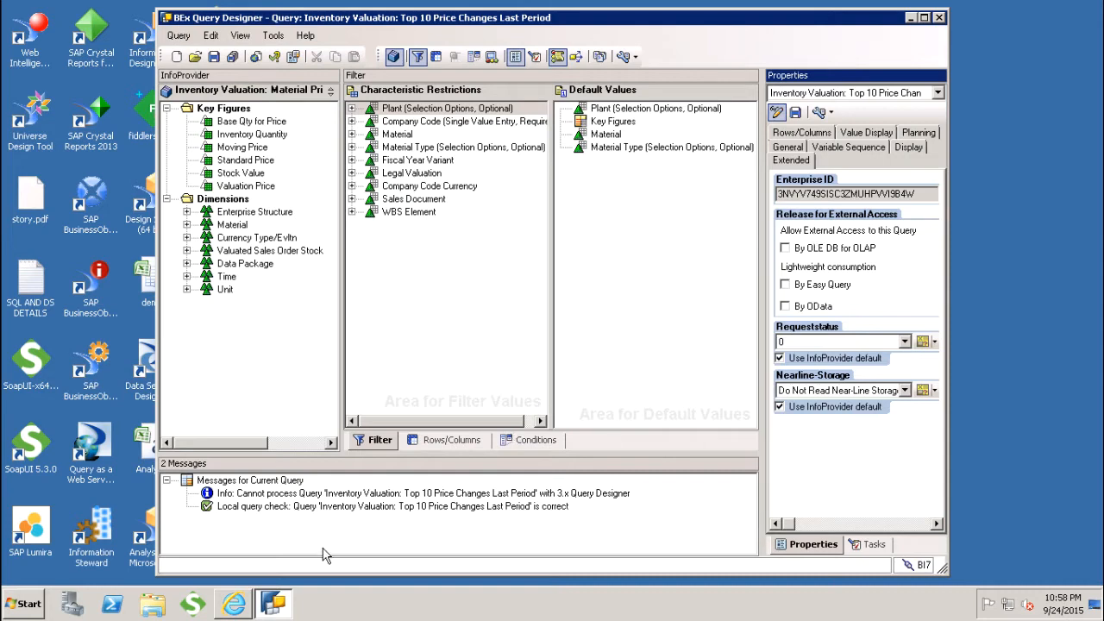
Switch to the BI launch pad and create a new Web Intelligence document using BEx as the data source
{"action": "left_click", "coordinate": [232, 606]}
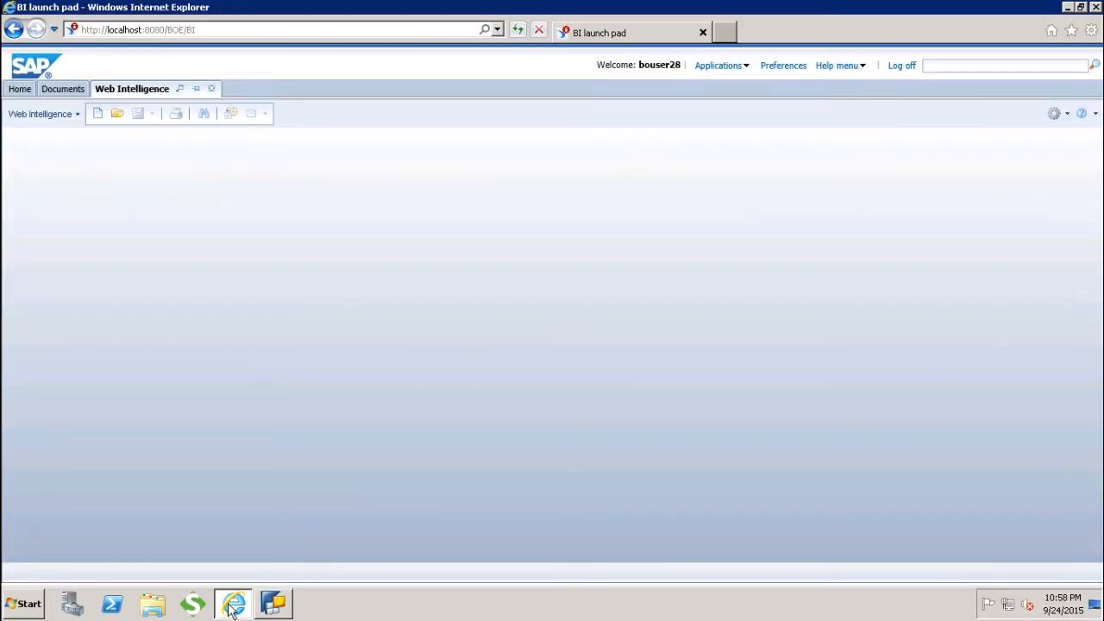
{"action": "left_click", "coordinate": [97, 115]}
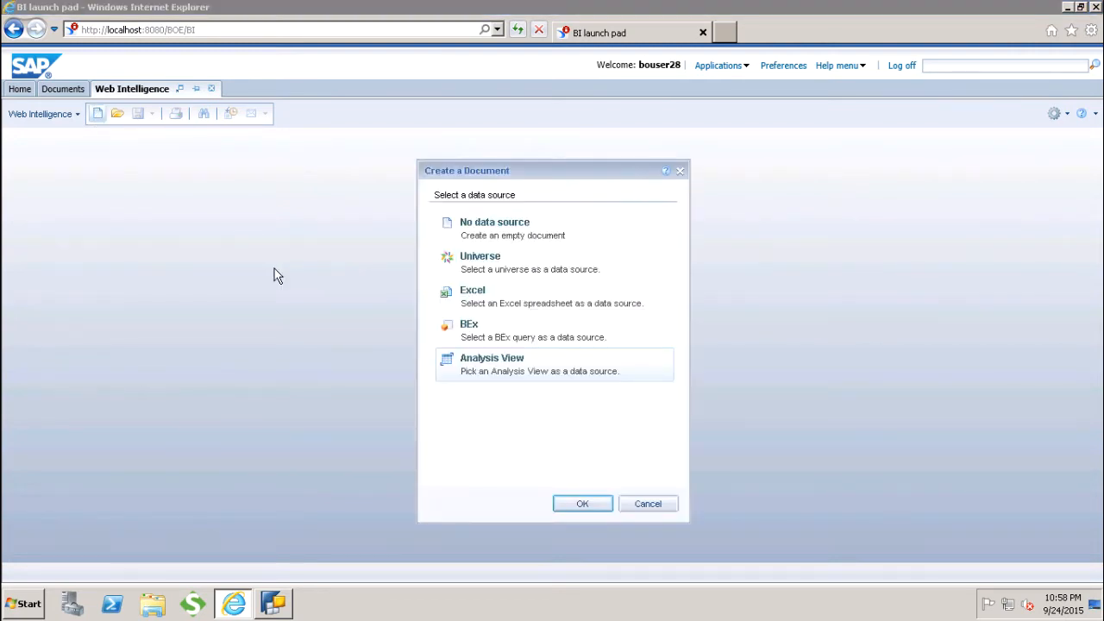
{"action": "left_click", "coordinate": [493, 344]}
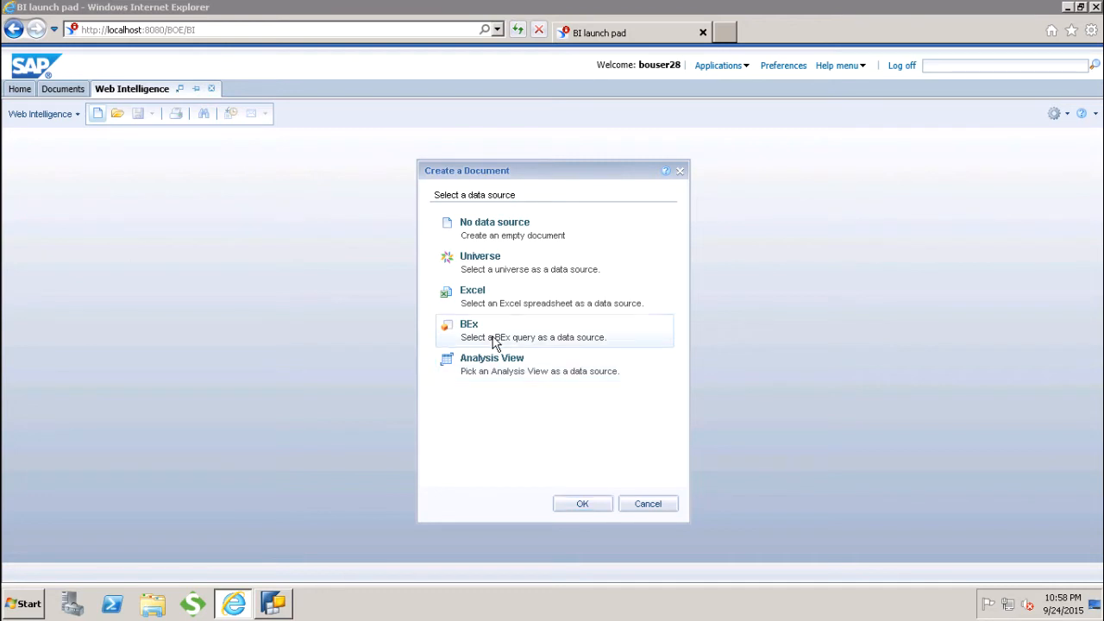
{"action": "left_click", "coordinate": [579, 504]}
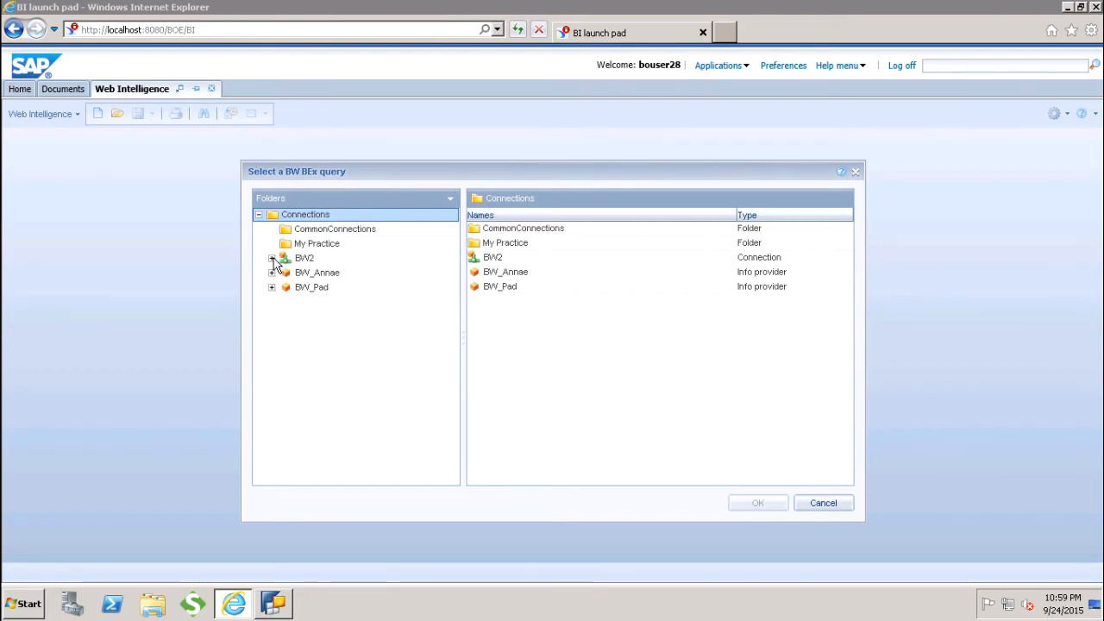
Browse the BW2 InfoArea folders down to the BP: Relationships queries
{"action": "left_click", "coordinate": [271, 258]}
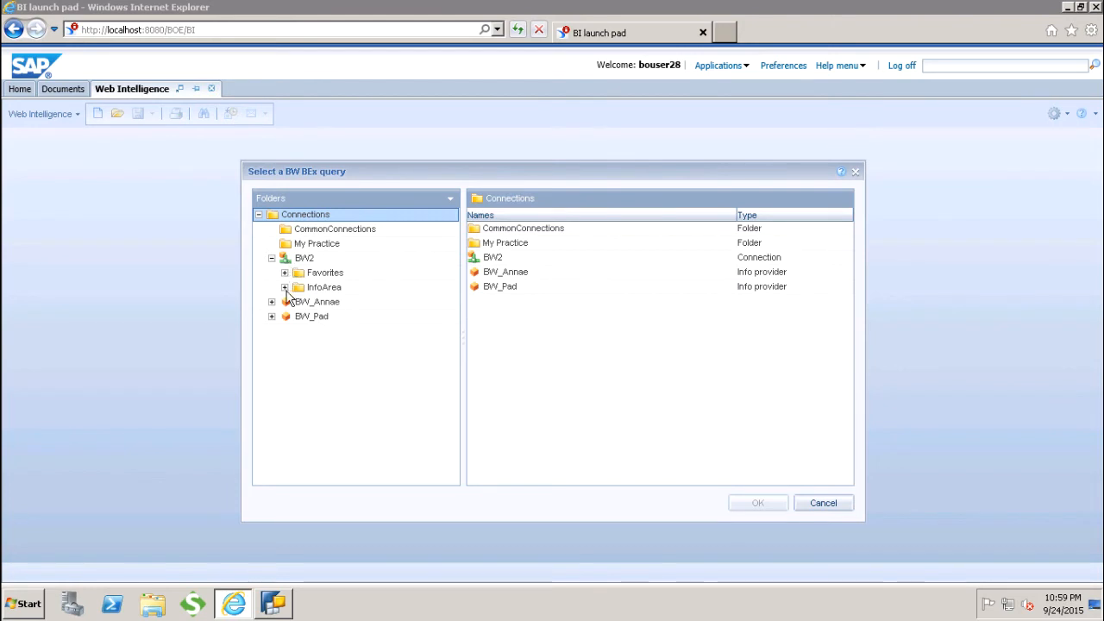
{"action": "left_click", "coordinate": [284, 288]}
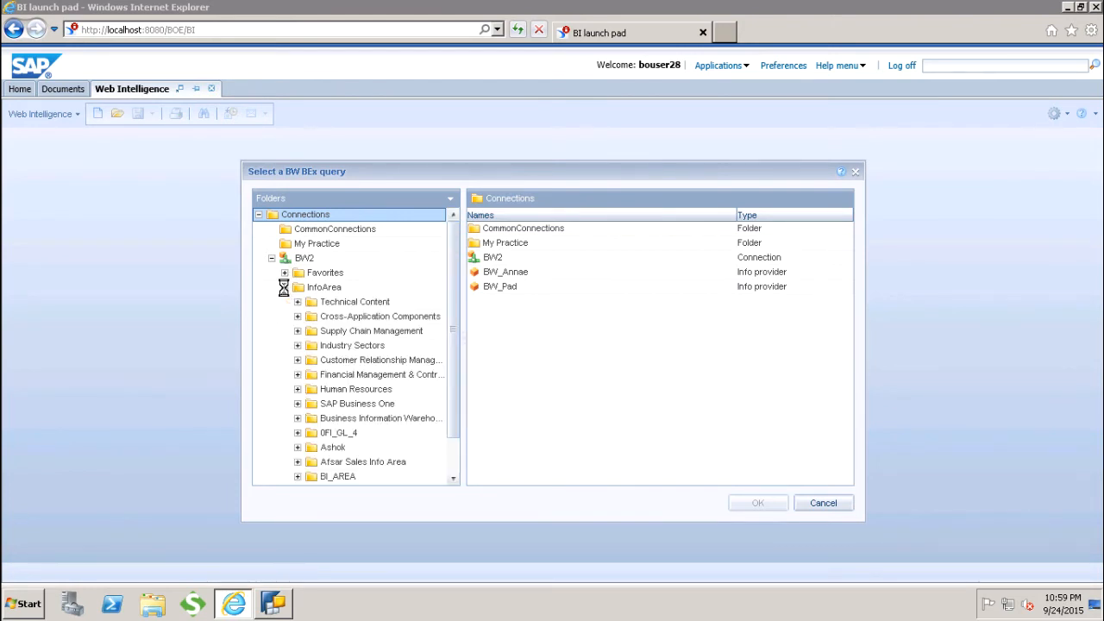
{"action": "left_click", "coordinate": [429, 316]}
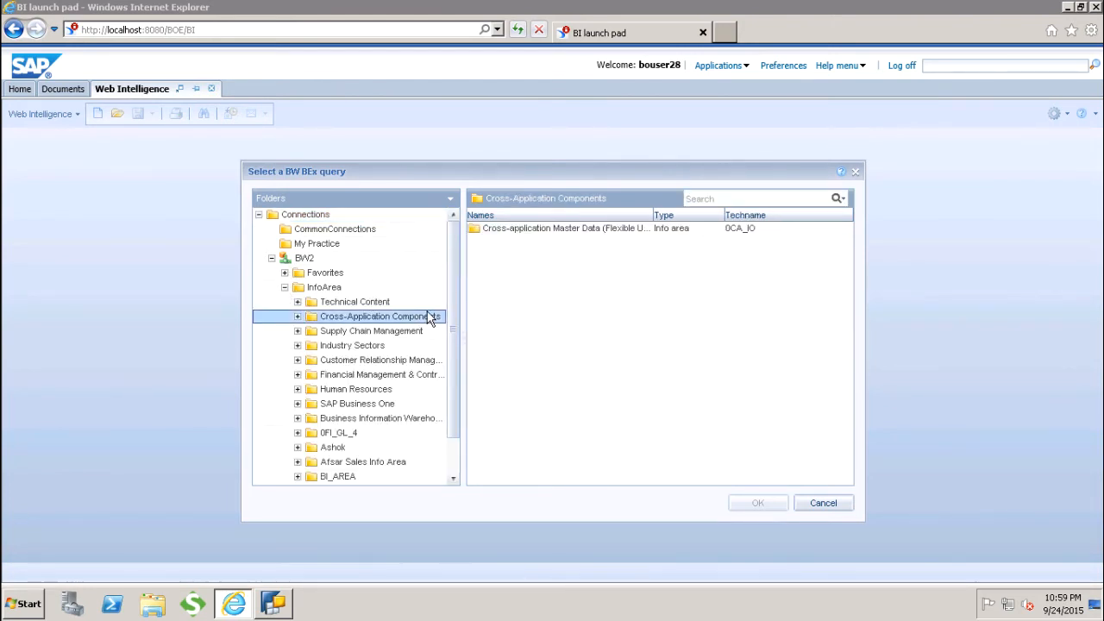
{"action": "double_click", "coordinate": [585, 231]}
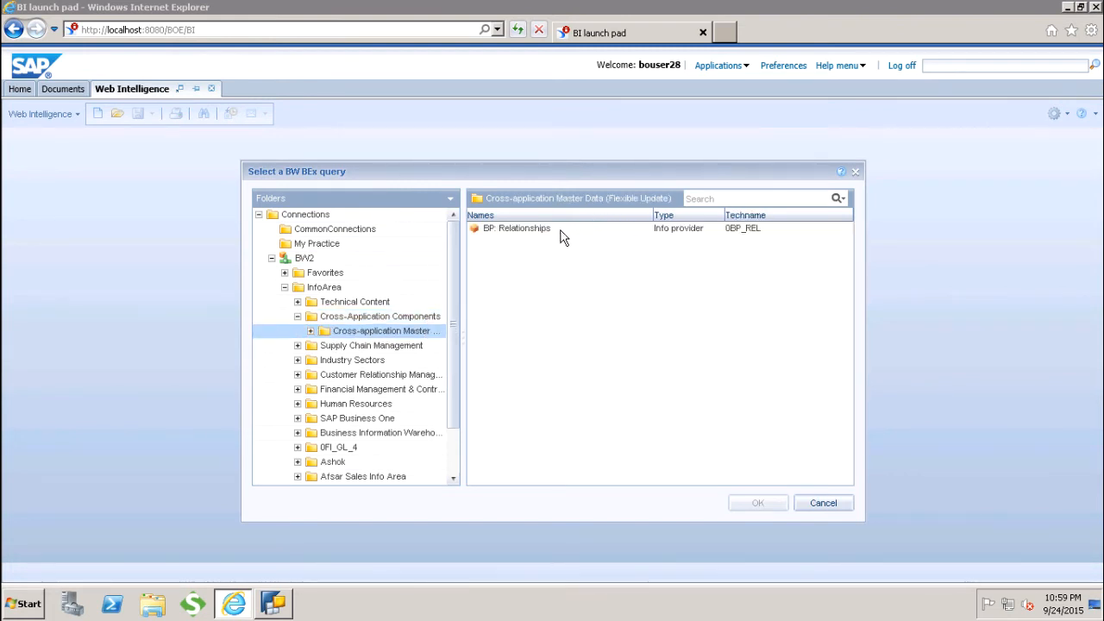
{"action": "left_click", "coordinate": [548, 233]}
{"action": "double_click", "coordinate": [548, 232]}
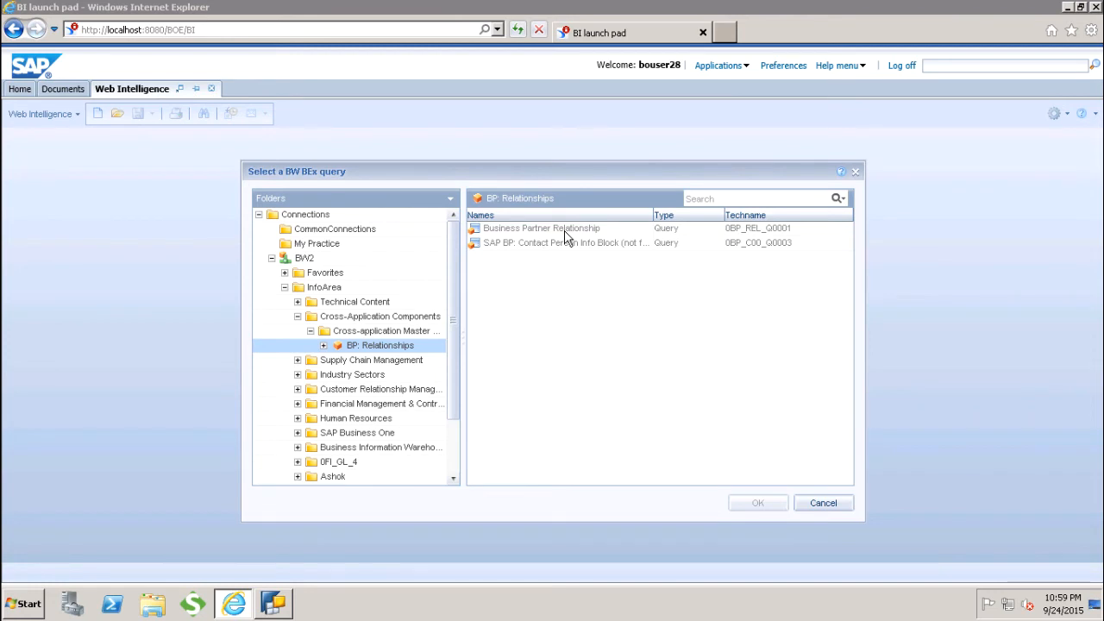
{"action": "left_click", "coordinate": [566, 231]}
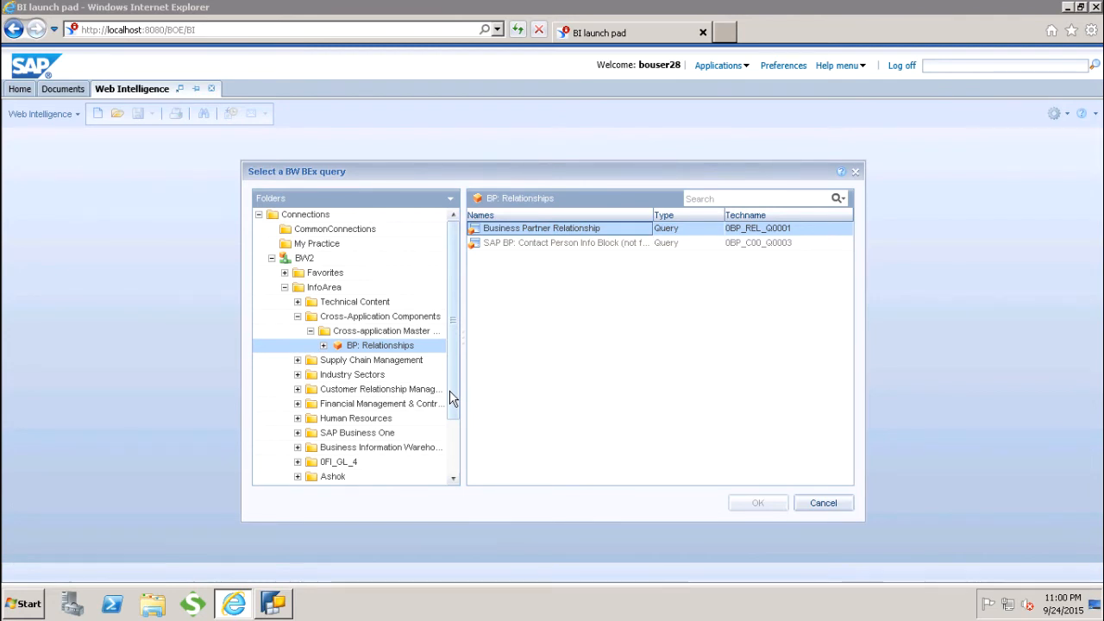
Select the BI Demon Overload Status query under BW_Annae and open it in the Query Panel
{"action": "left_click_drag", "start_coordinate": [450, 389], "coordinate": [449, 419]}
{"action": "scroll", "coordinate": [435, 473], "scroll_direction": "down", "scroll_amount": 2}
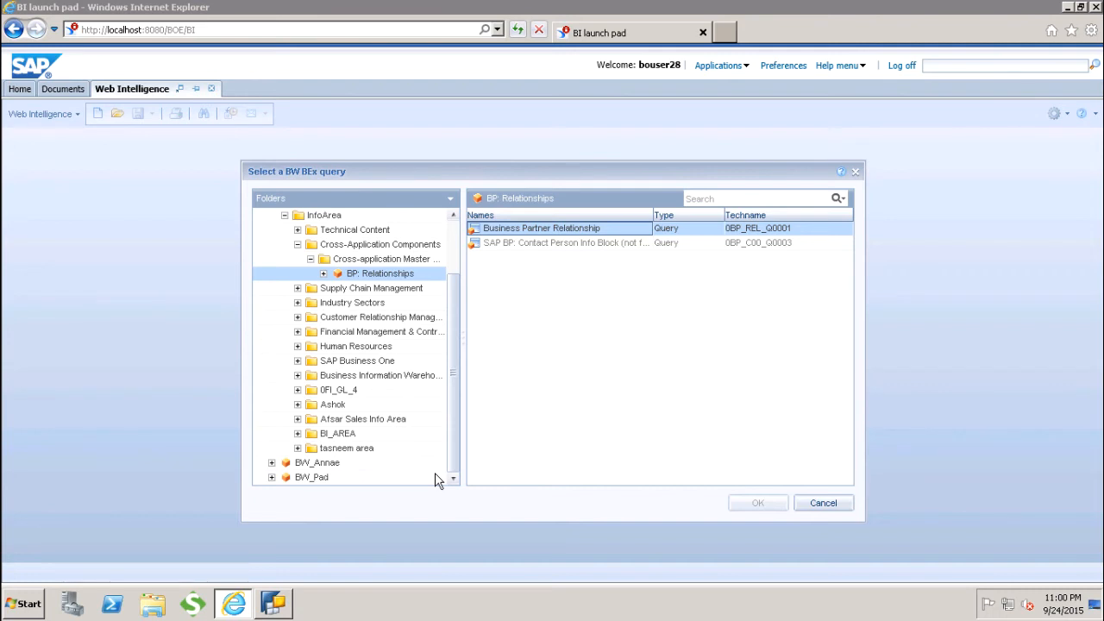
{"action": "left_click", "coordinate": [324, 467]}
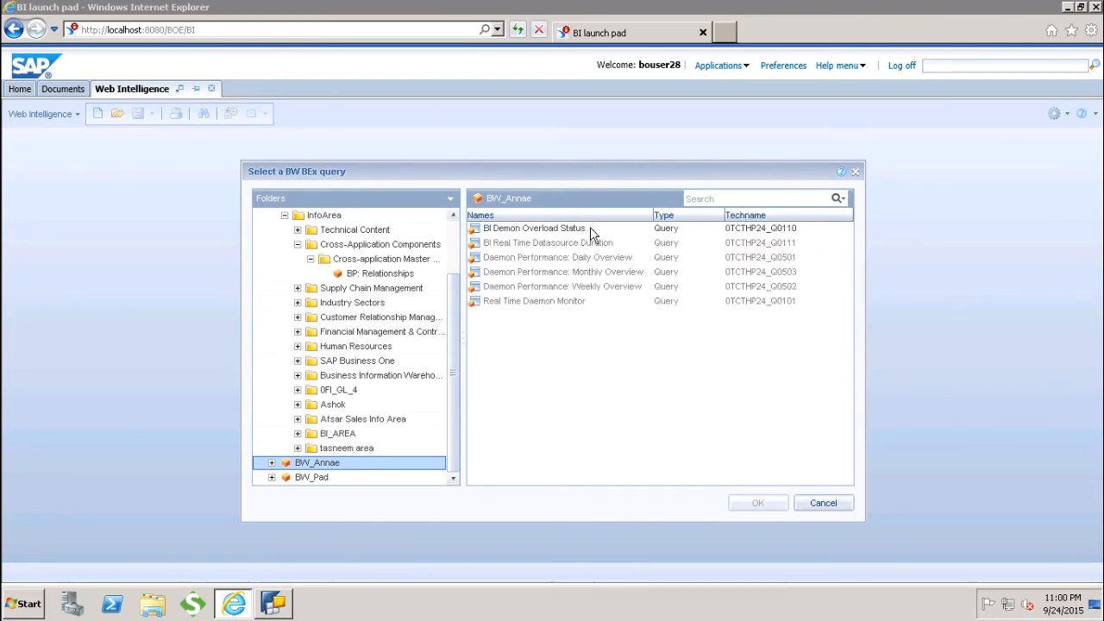
{"action": "left_click", "coordinate": [590, 228]}
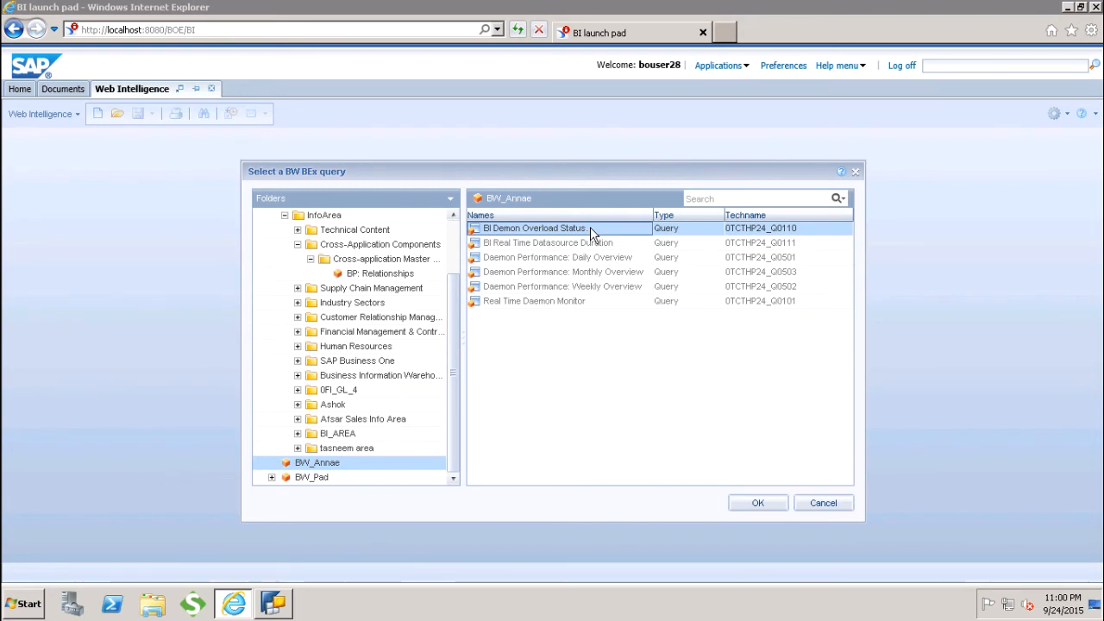
{"action": "left_click", "coordinate": [764, 503]}
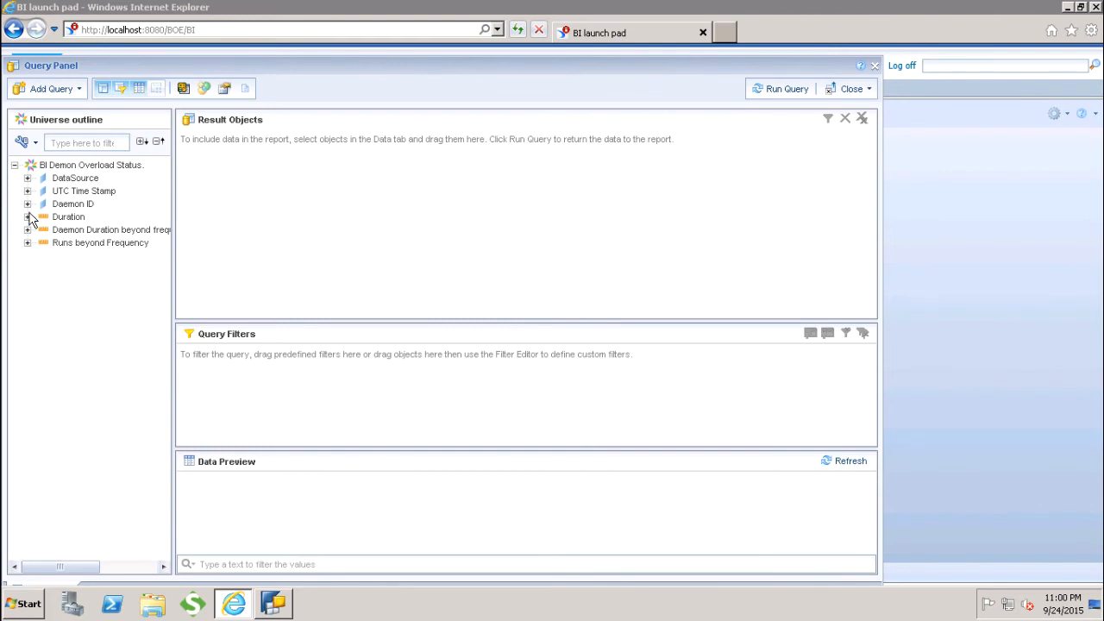
Expand DataSource in the universe outline and examine its member objects
{"action": "left_click", "coordinate": [61, 181]}
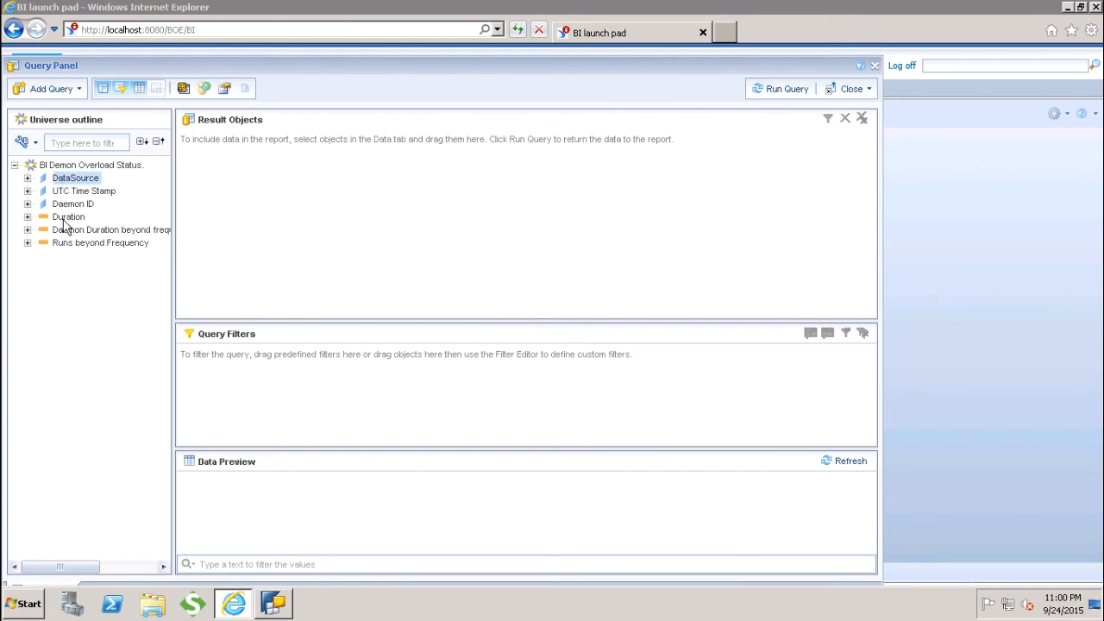
{"action": "left_click", "coordinate": [64, 220]}
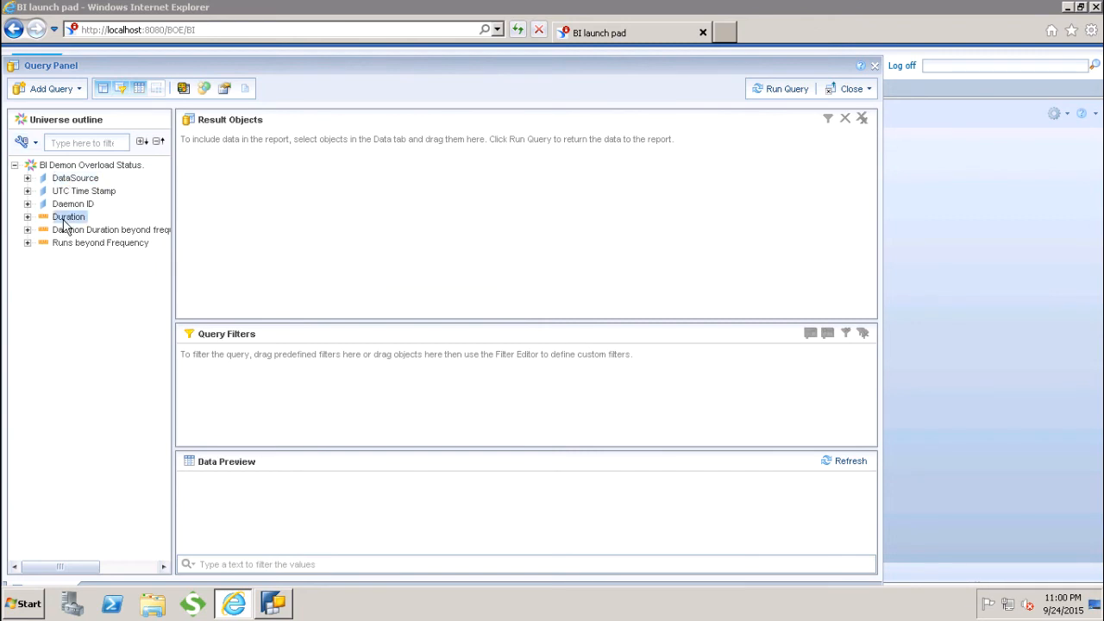
{"action": "left_click", "coordinate": [26, 178]}
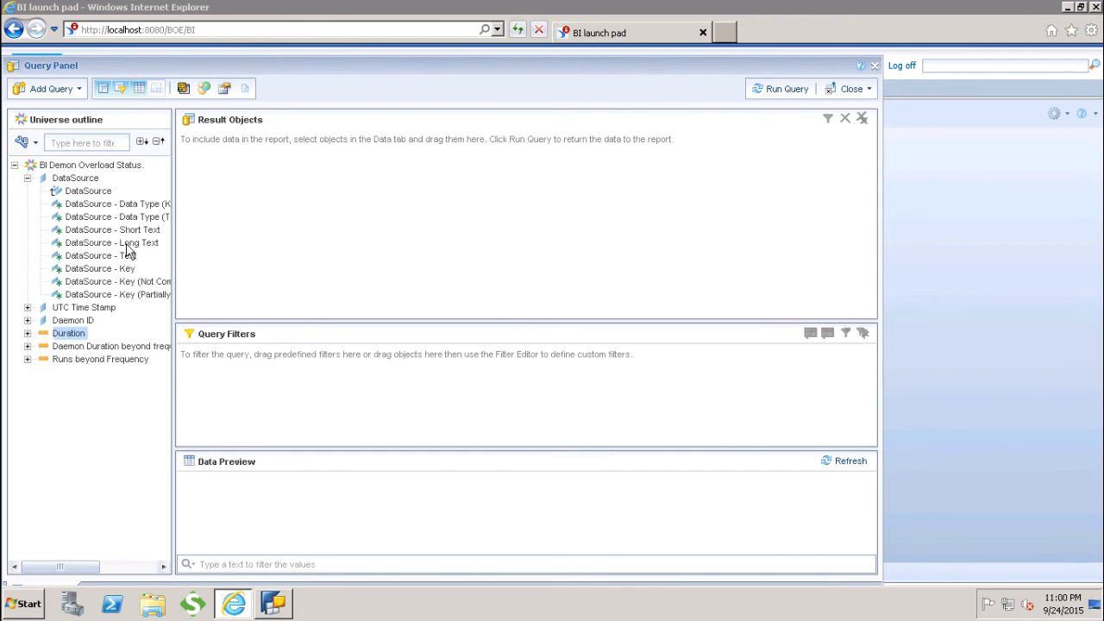
{"action": "left_click", "coordinate": [98, 196]}
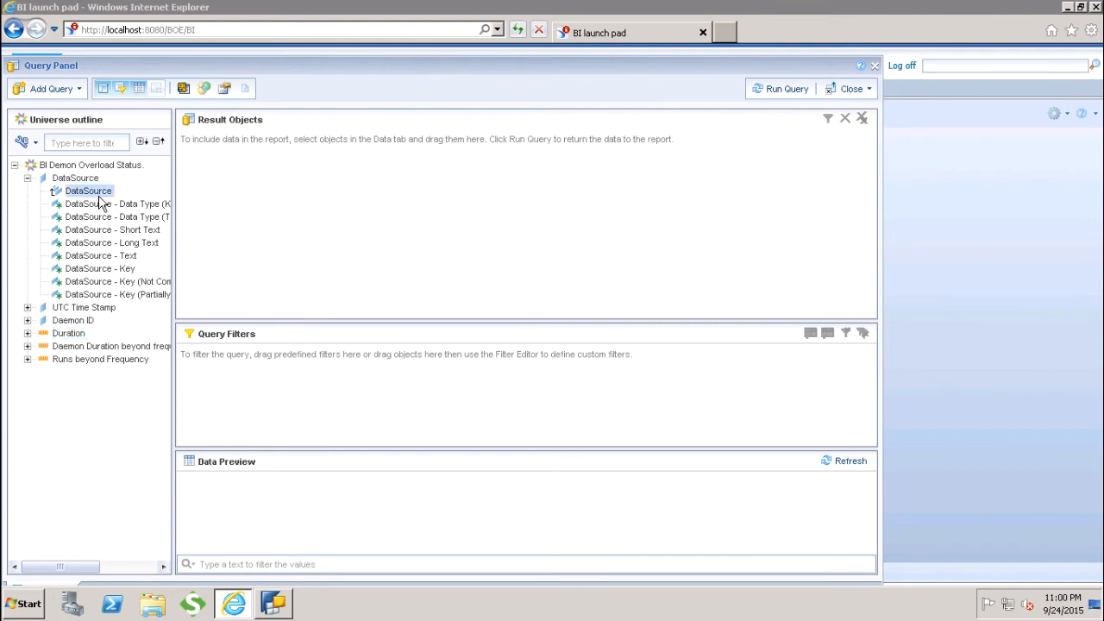
{"action": "left_click", "coordinate": [98, 206]}
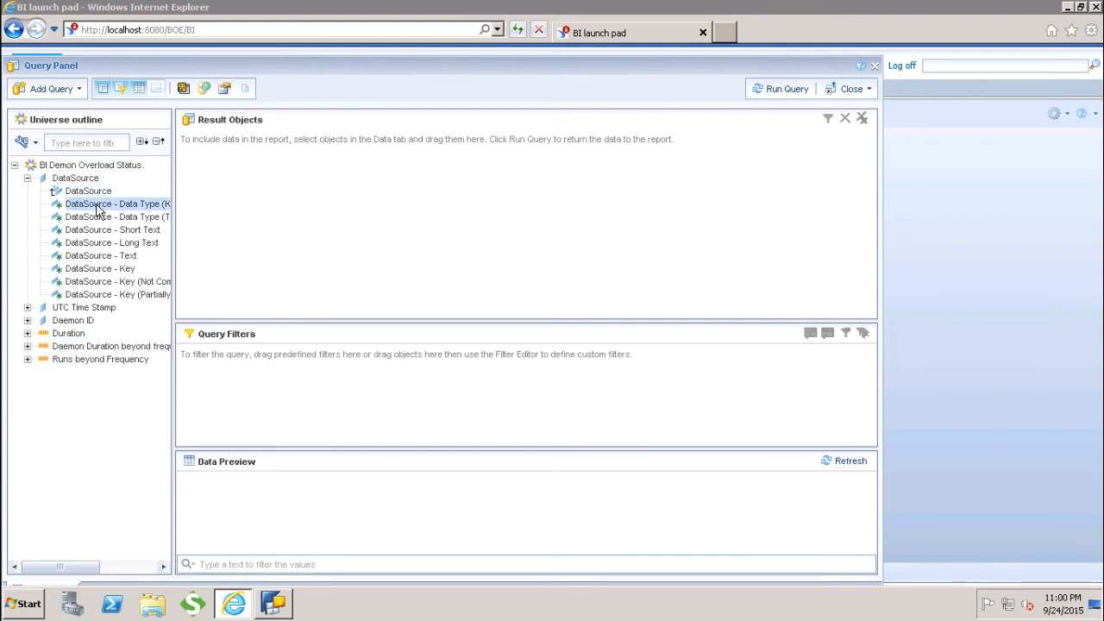
{"action": "left_click", "coordinate": [98, 219]}
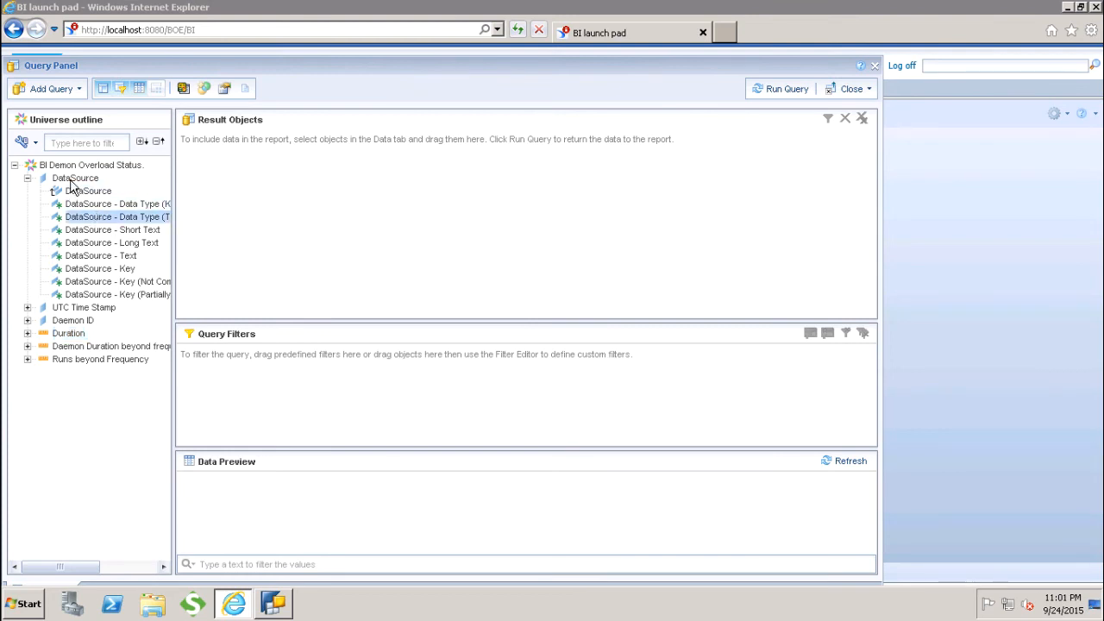
{"action": "left_click", "coordinate": [72, 182]}
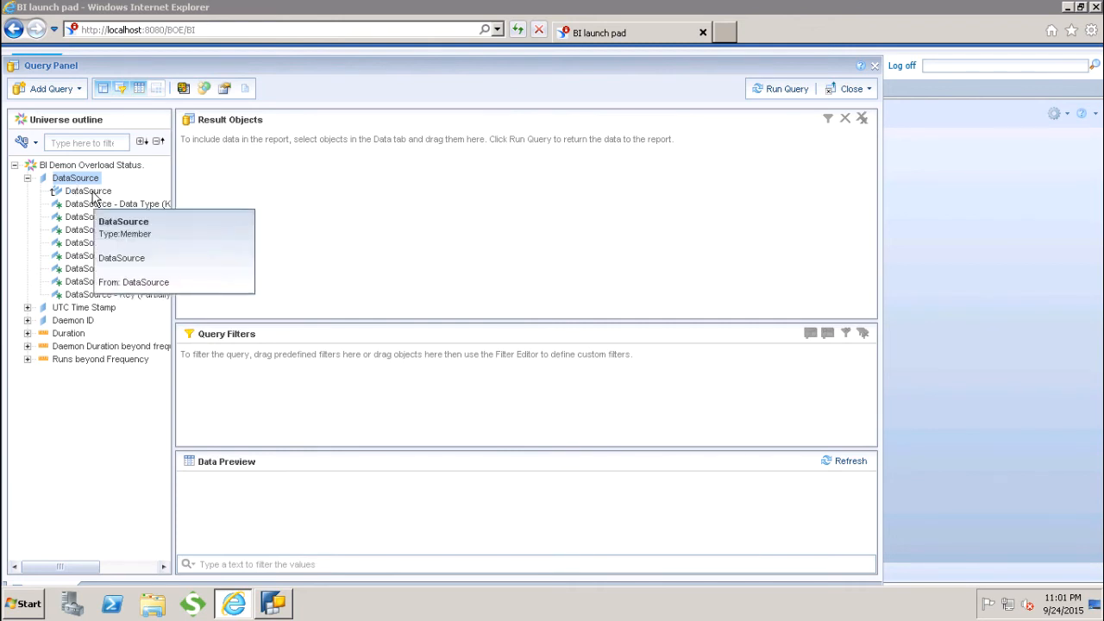
{"action": "left_click", "coordinate": [93, 193]}
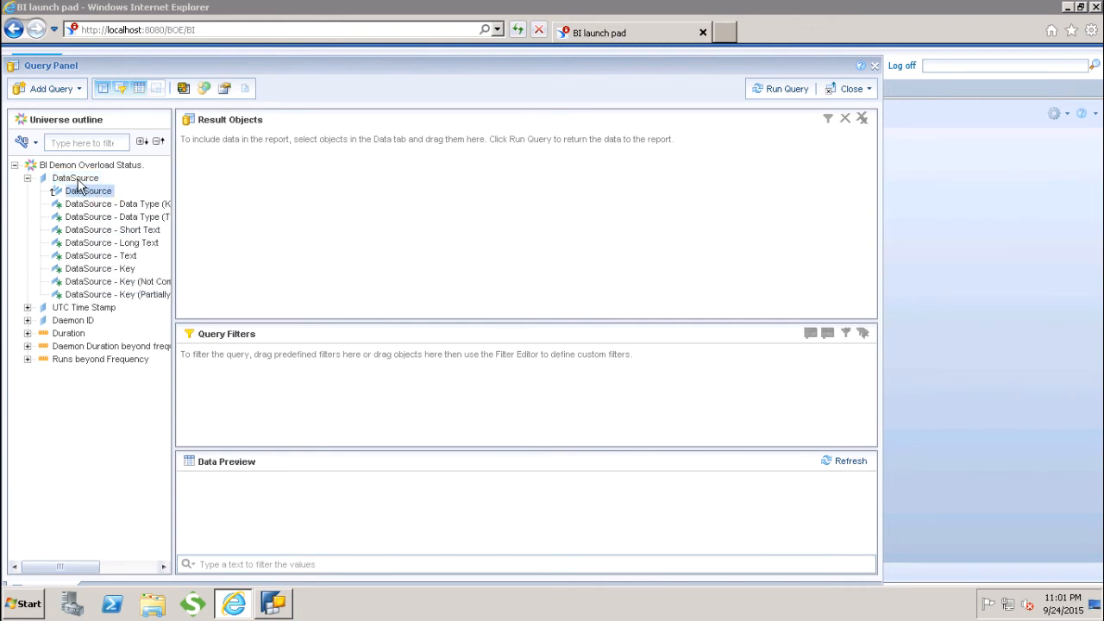
{"action": "left_click", "coordinate": [77, 180]}
{"action": "left_click", "coordinate": [96, 207]}
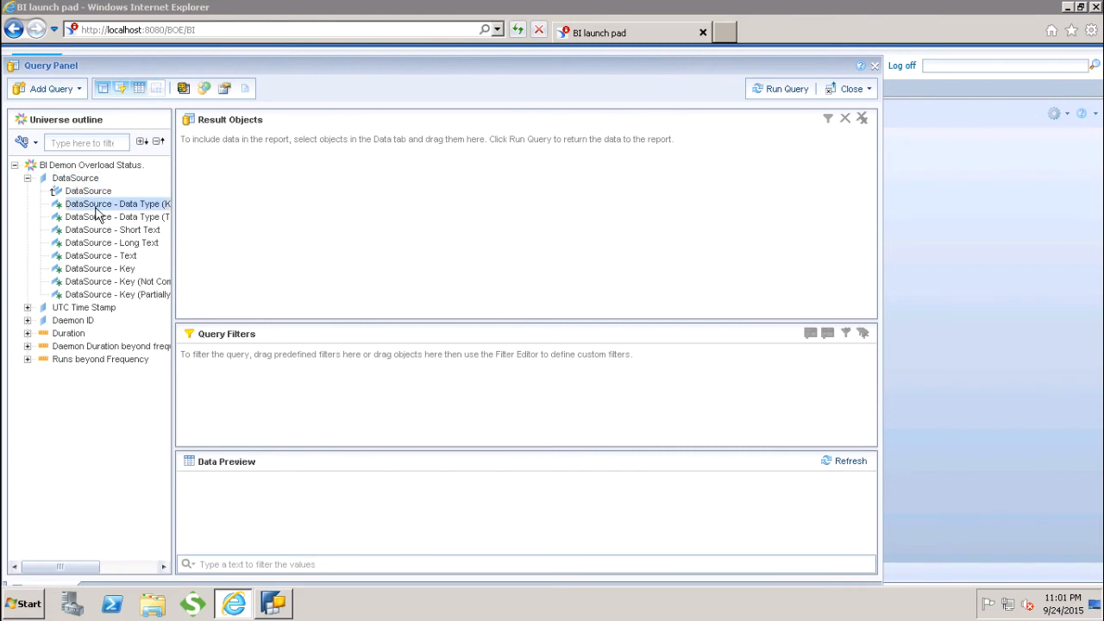
{"action": "left_click", "coordinate": [101, 219]}
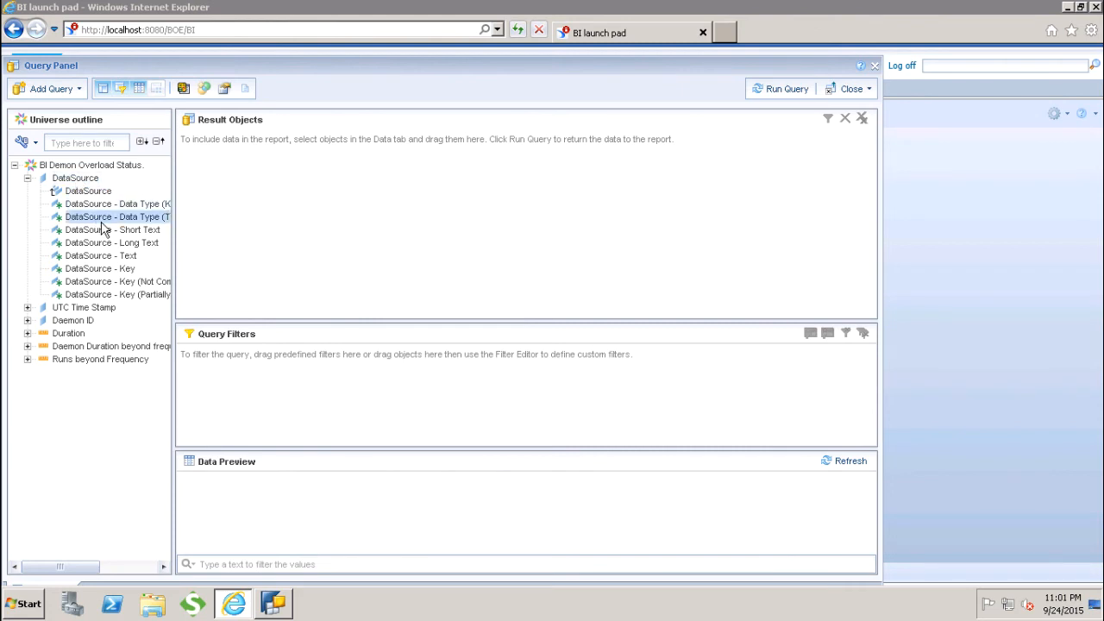
Add DataSource, Daemon ID, Duration, Daemon Duration beyond frequency and Runs beyond Frequency to the result objects
{"action": "left_click", "coordinate": [27, 308]}
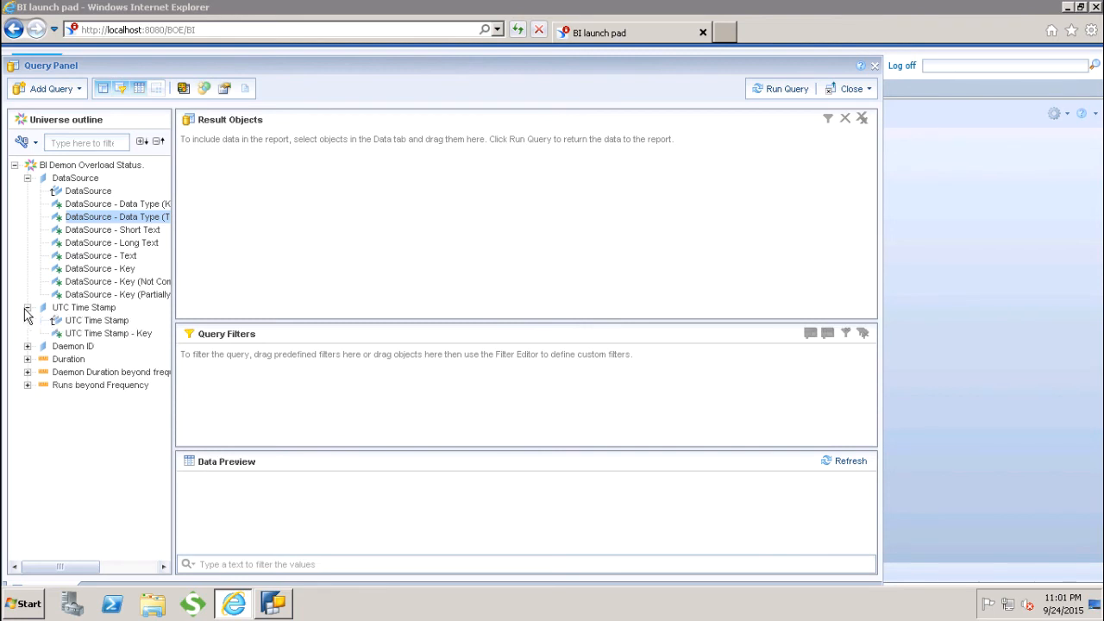
{"action": "double_click", "coordinate": [77, 178]}
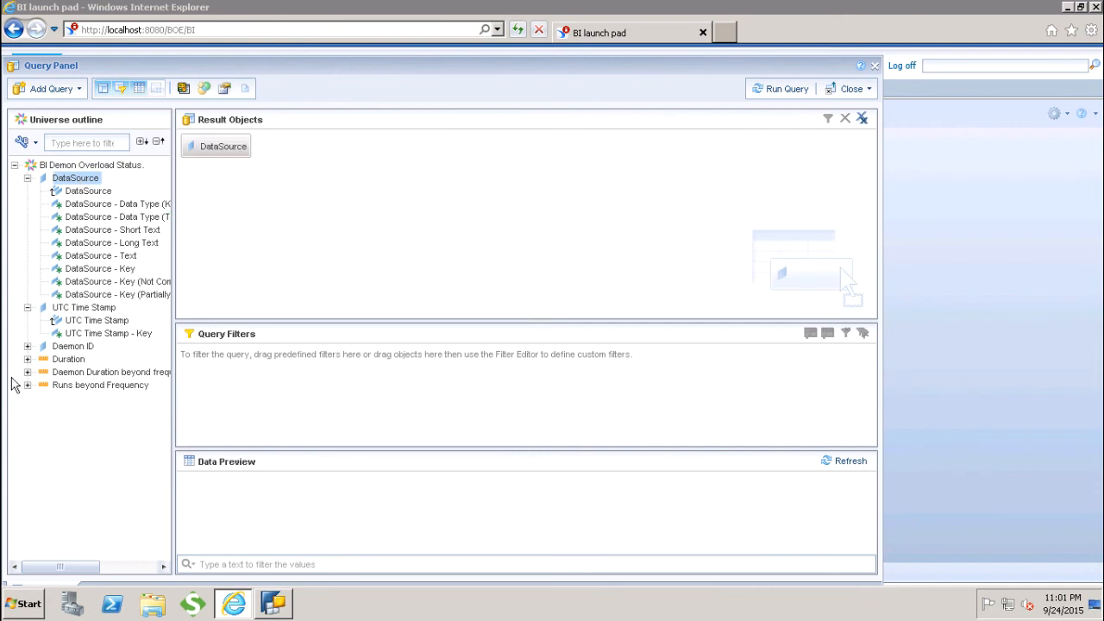
{"action": "double_click", "coordinate": [71, 348]}
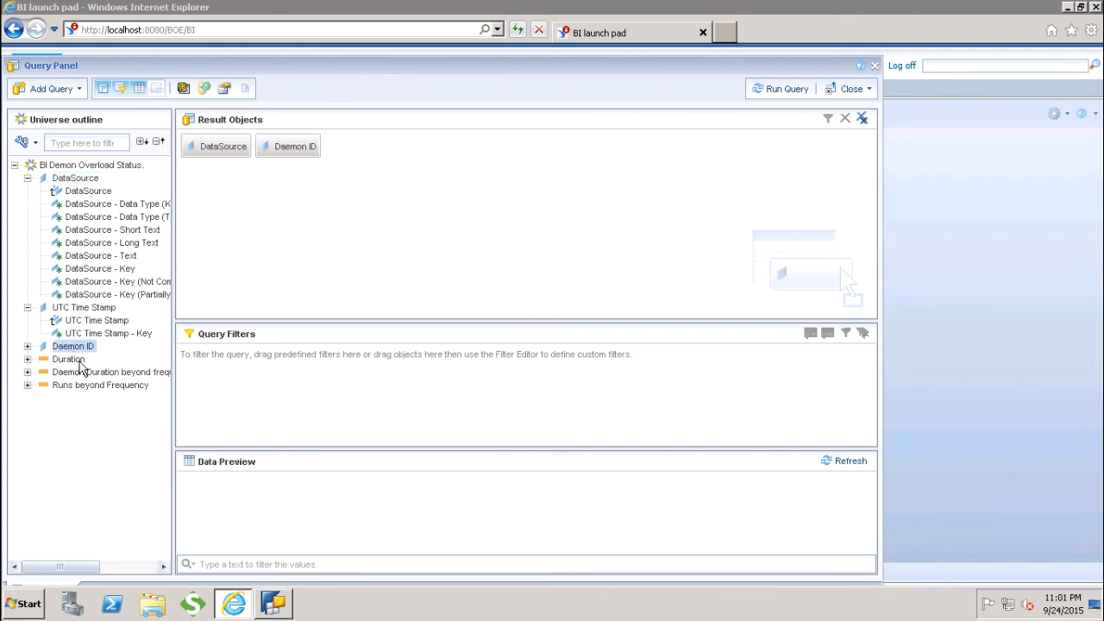
{"action": "double_click", "coordinate": [71, 360]}
{"action": "left_click", "coordinate": [84, 373]}
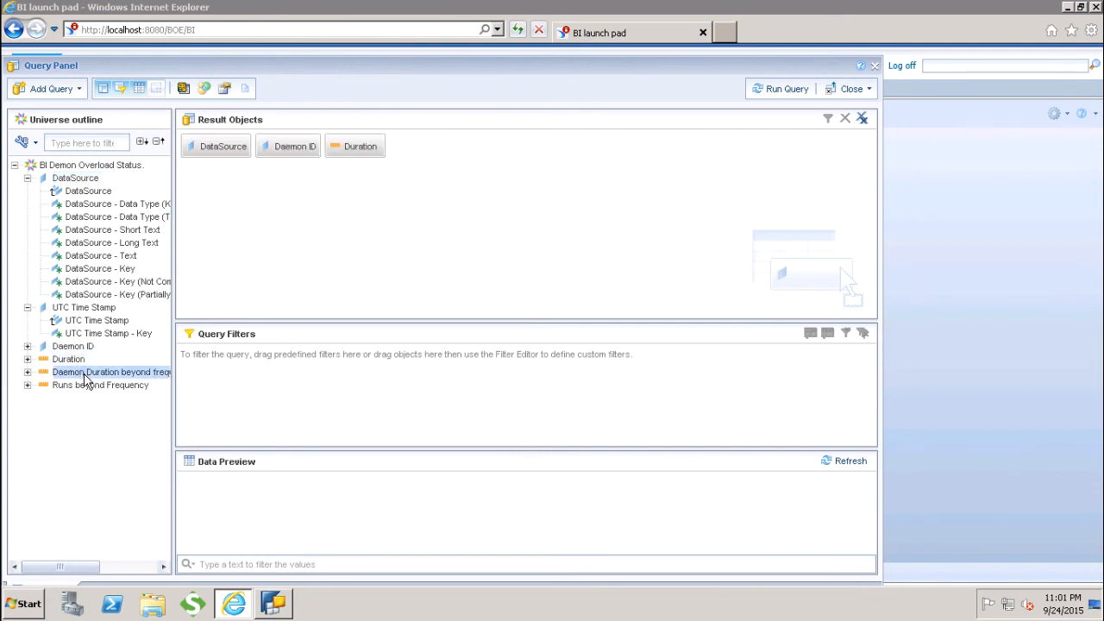
{"action": "double_click", "coordinate": [85, 376]}
{"action": "left_click", "coordinate": [86, 386]}
{"action": "double_click", "coordinate": [87, 386]}
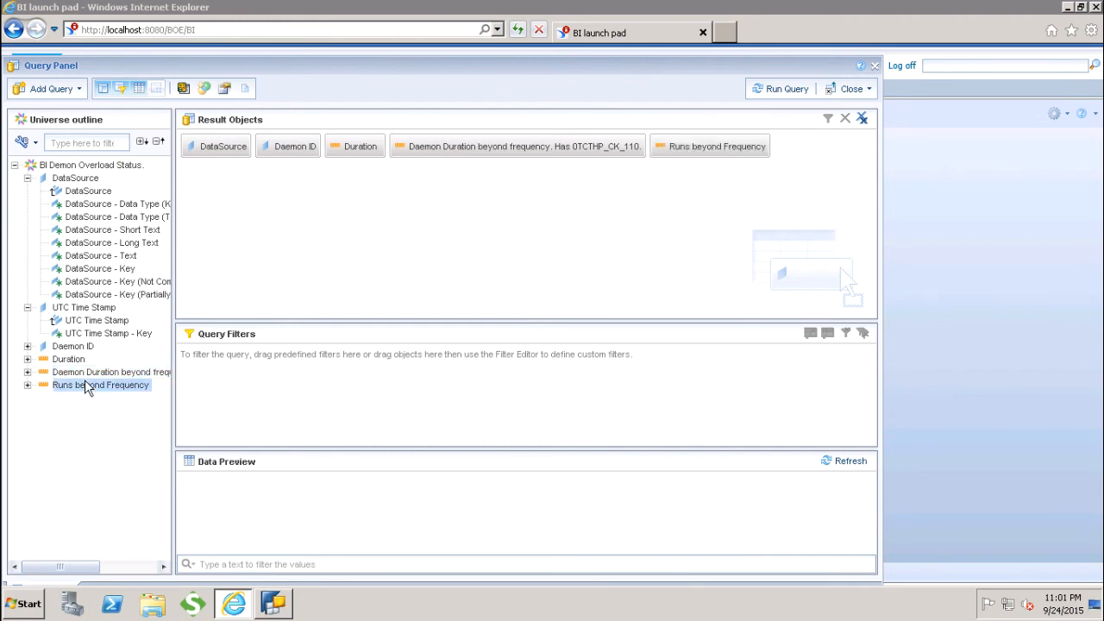
Run the query, accept the logical system name prompt without a value, and close the dialogs that follow
{"action": "left_click", "coordinate": [780, 93]}
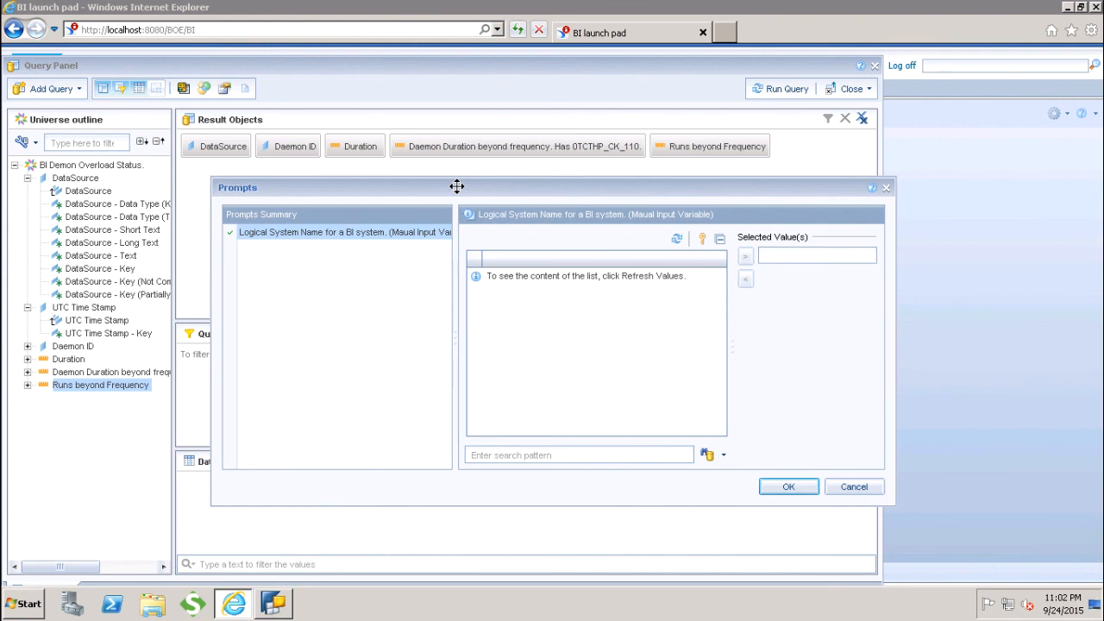
{"action": "left_click", "coordinate": [790, 486]}
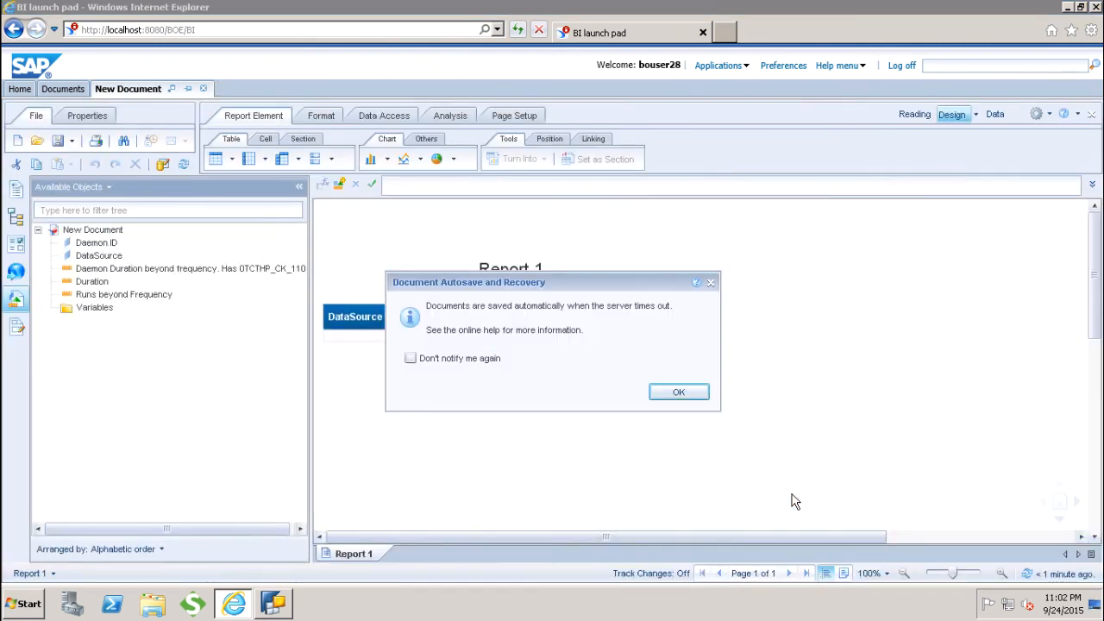
{"action": "left_click", "coordinate": [674, 396]}
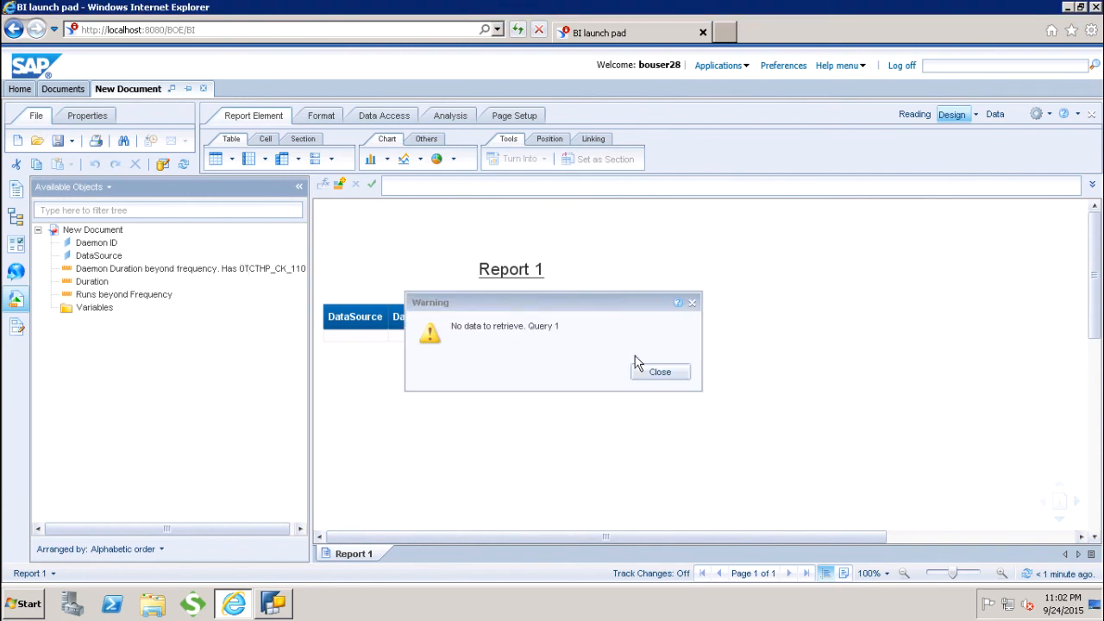
{"action": "left_click", "coordinate": [667, 372]}
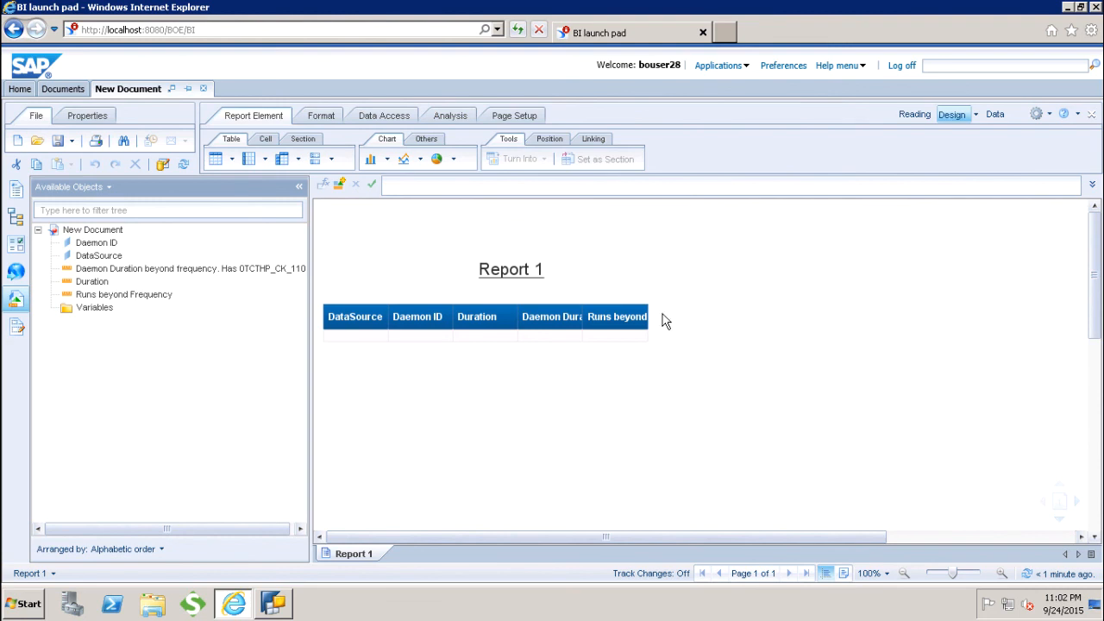
{"action": "left_click", "coordinate": [664, 256]}
{"action": "left_click", "coordinate": [661, 214]}
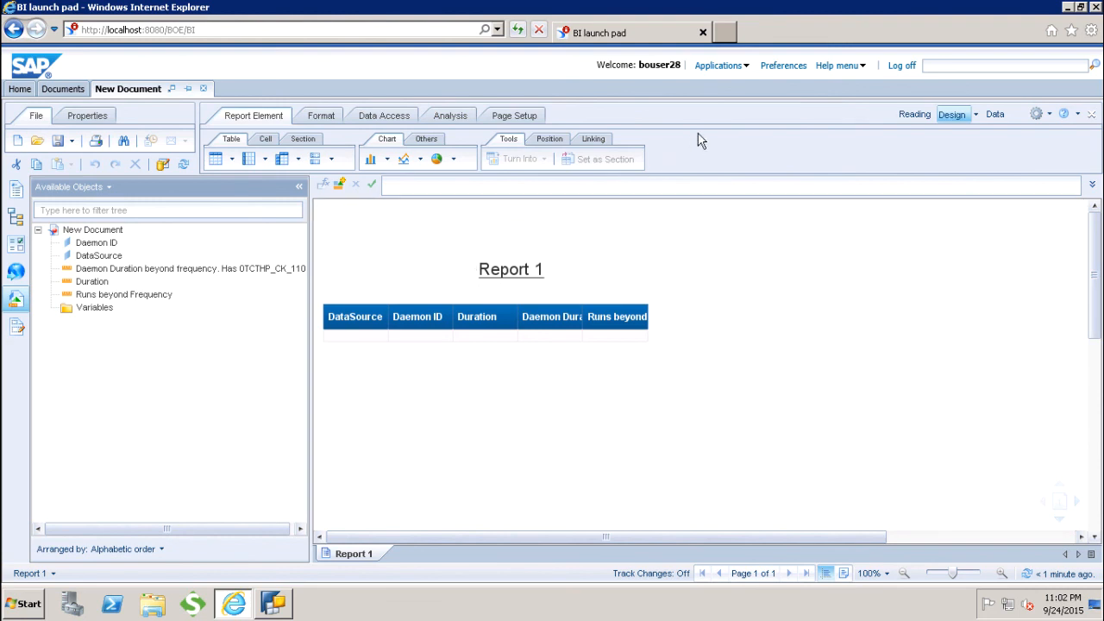